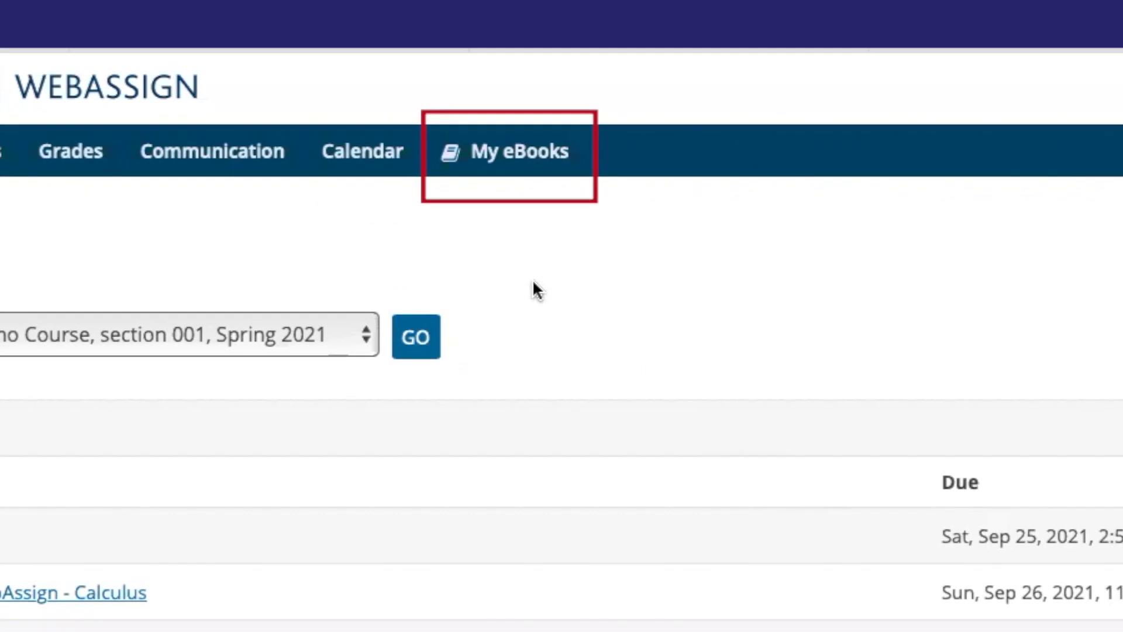
scroll(587, 400, "down", 1)
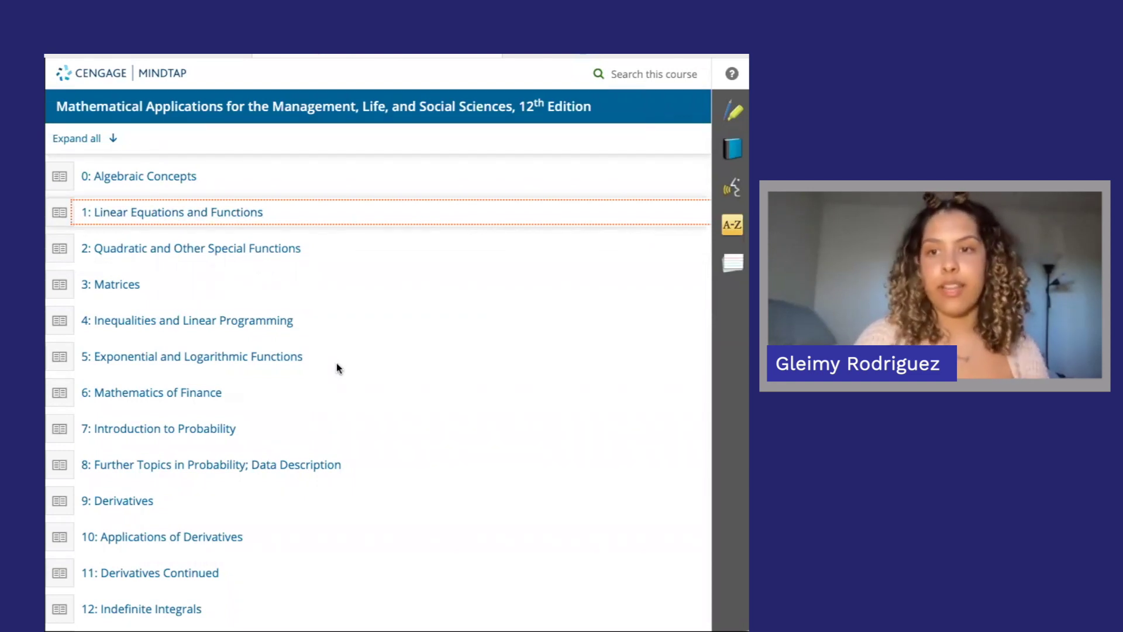
Bring up the course book search, then close it to return to the chapter list.
left_click(647, 75)
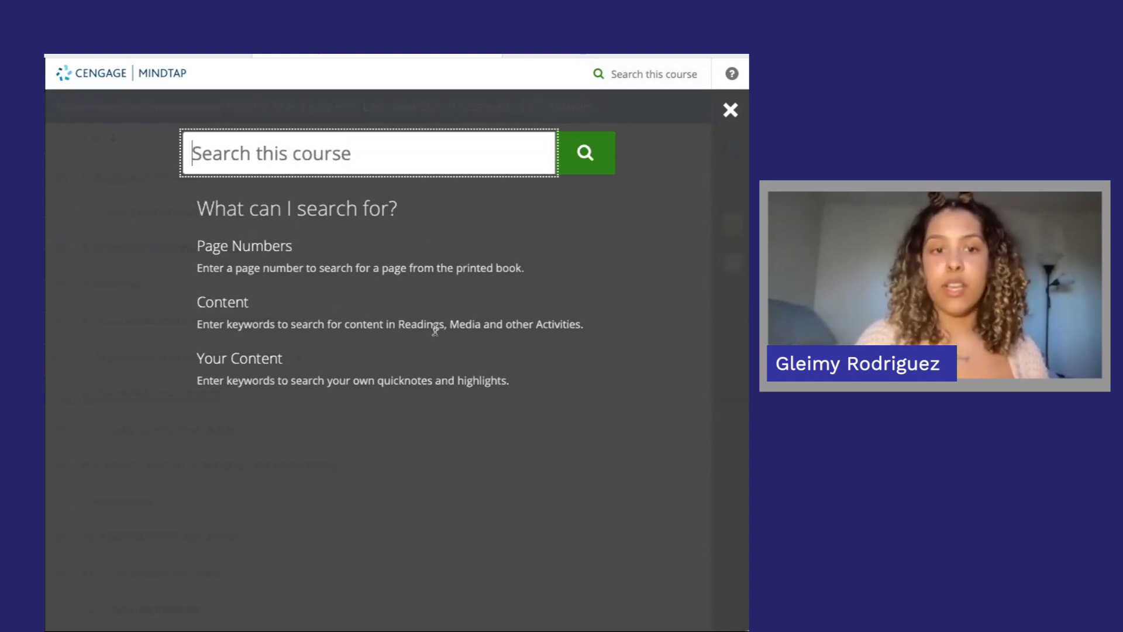
left_click(731, 109)
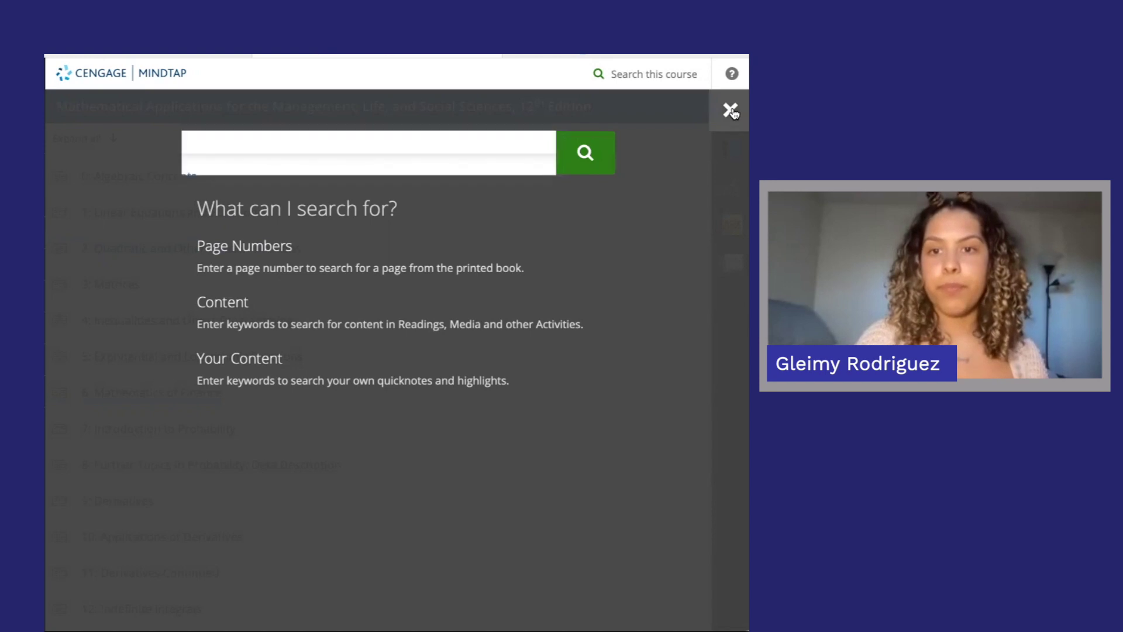
Open chapter 1 and select the Application Preview's closing sentence to show annotation options.
left_click(198, 216)
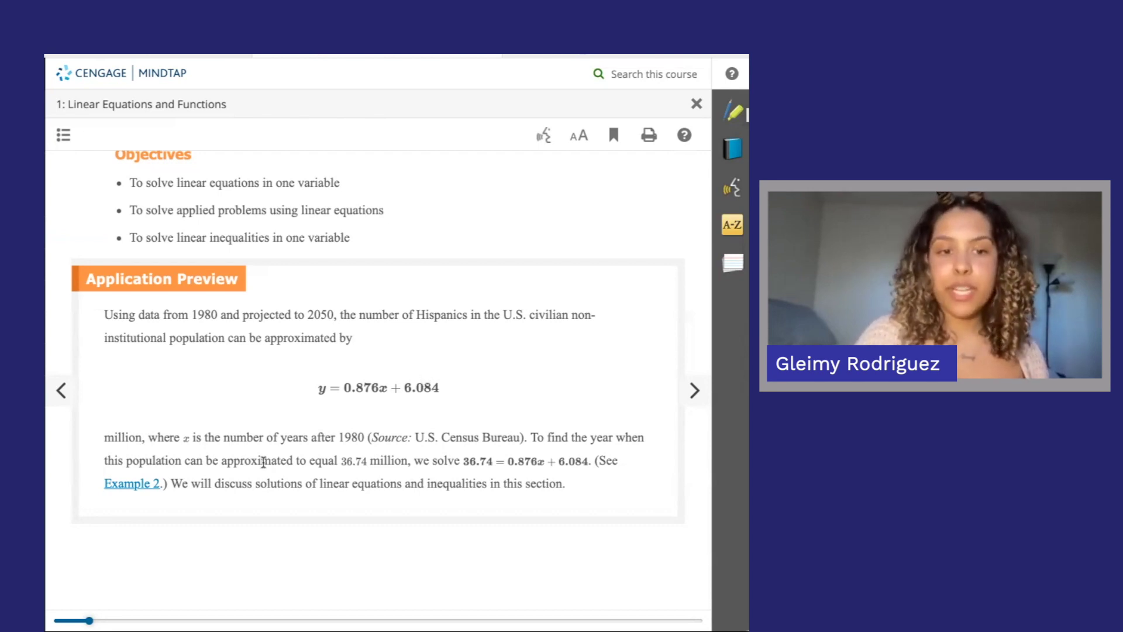
left_click_drag(181, 481, 505, 499)
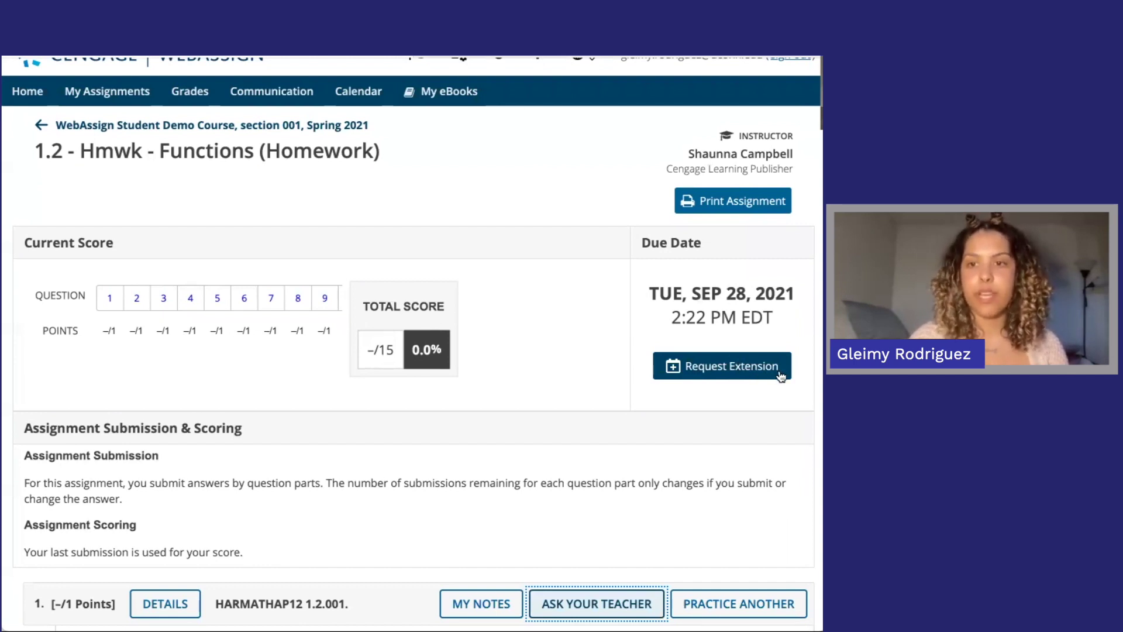
scroll(539, 459, "down", 3)
scroll(539, 458, "down", 4)
scroll(539, 459, "down", 1)
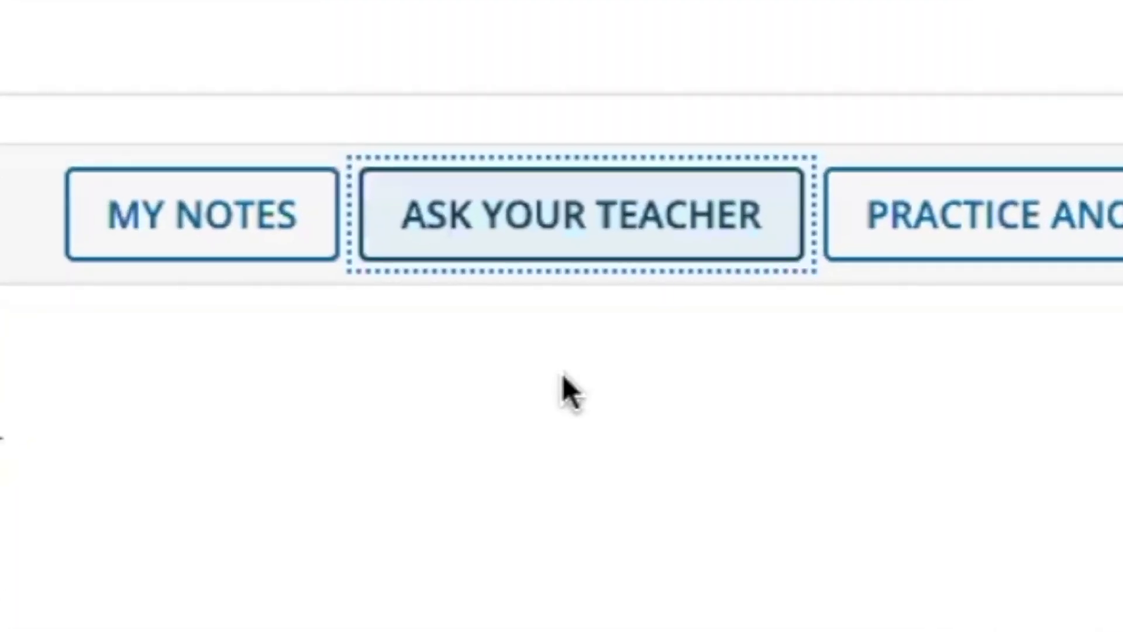
Open the Ask Your Teacher form for question 1 and place the cursor in the message box.
left_click(518, 220)
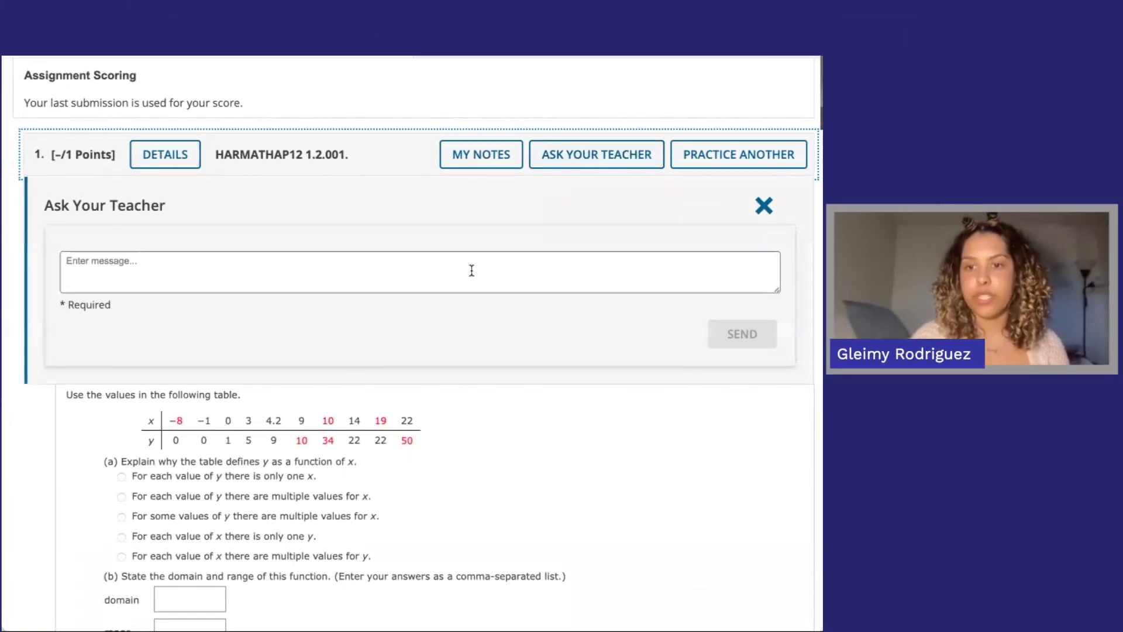
left_click(433, 270)
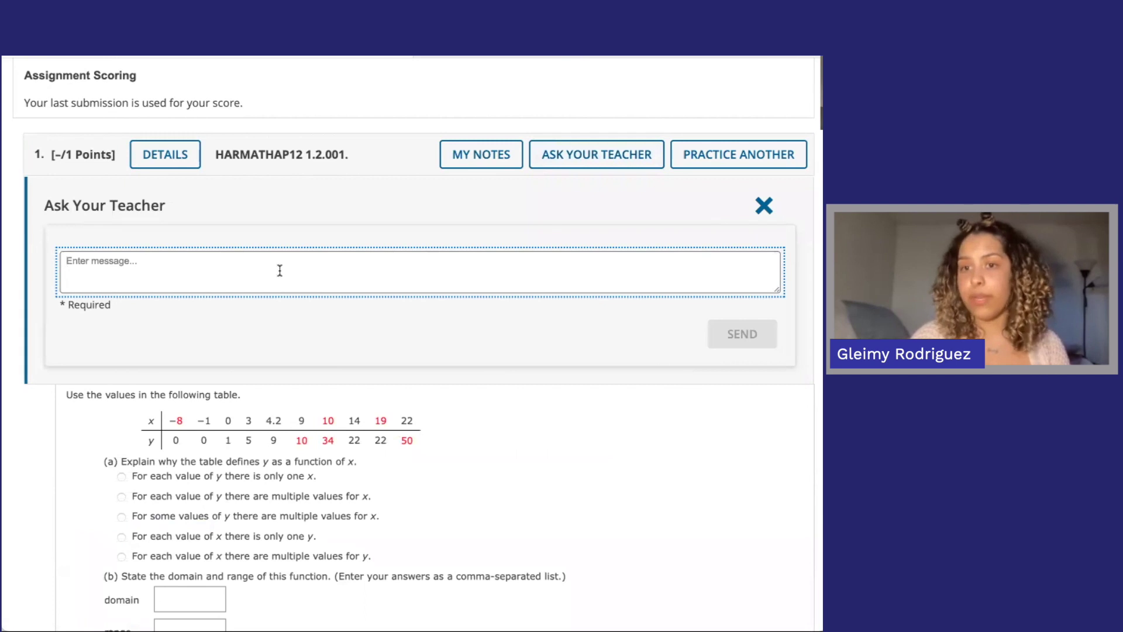
scroll(581, 486, "down", 20)
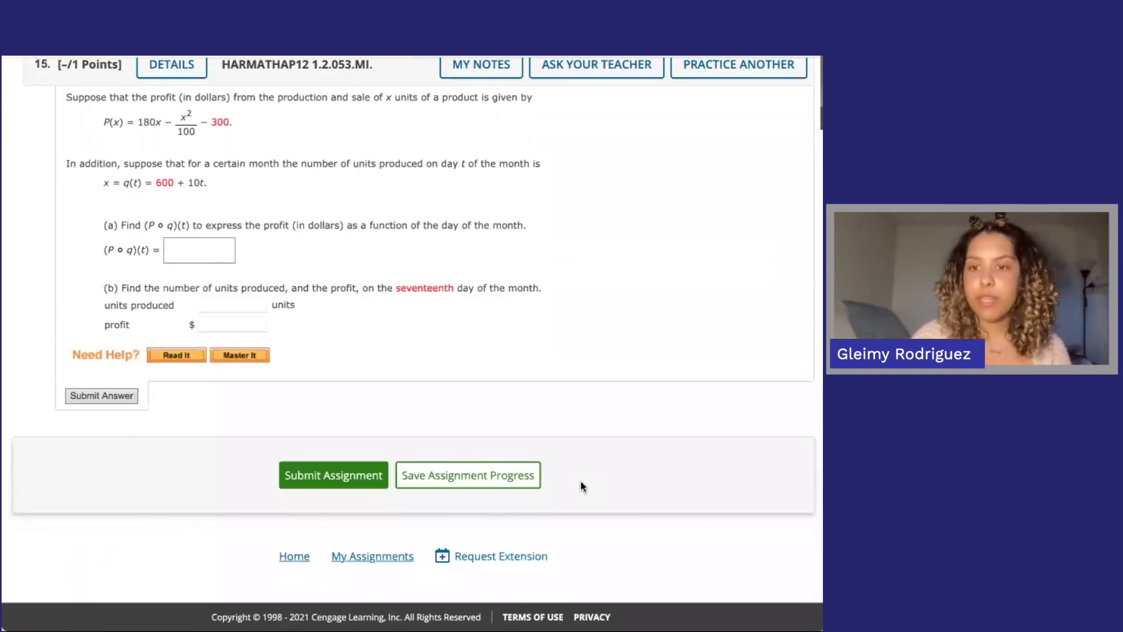